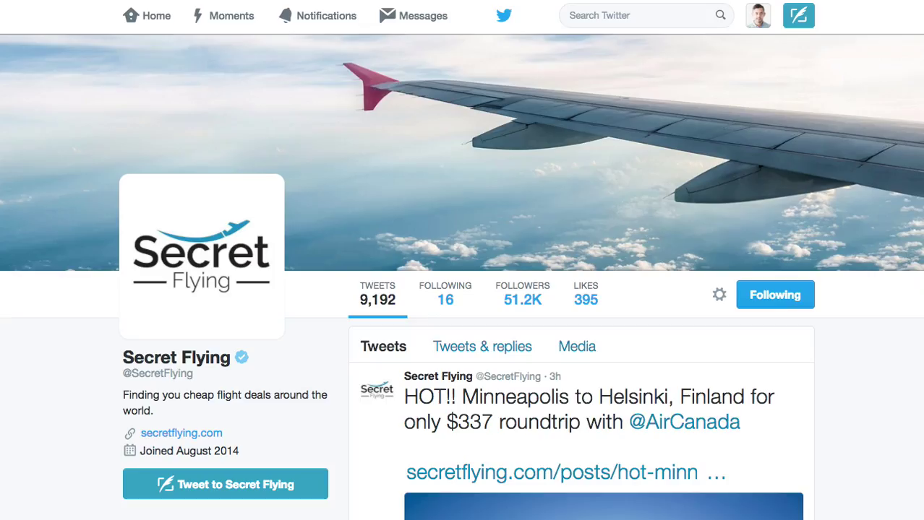
- Scroll through My Applets to find the applet emailing new secretflying search tweets
{"action": "scroll", "coordinate": [639, 196], "scroll_direction": "down", "scroll_amount": 1}
{"action": "scroll", "coordinate": [639, 196], "scroll_direction": "up", "scroll_amount": 1}
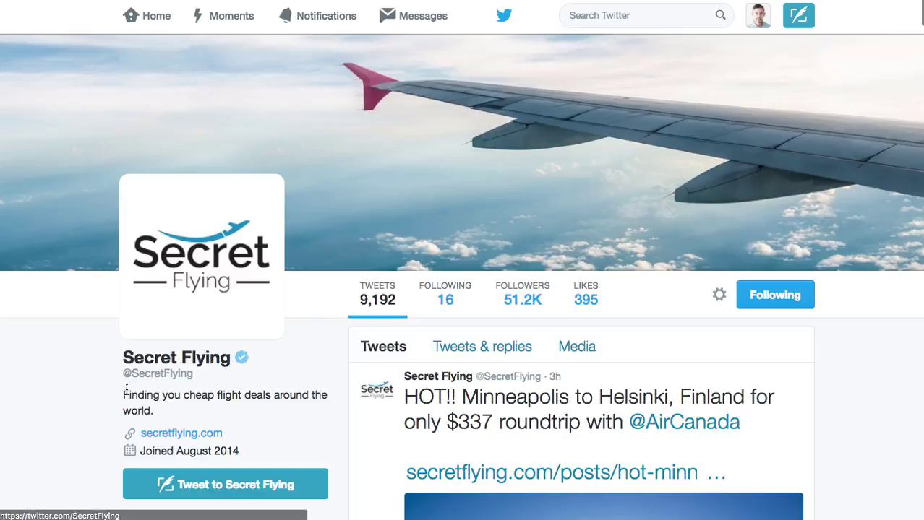
{"action": "scroll", "coordinate": [594, 268], "scroll_direction": "down", "scroll_amount": 5}
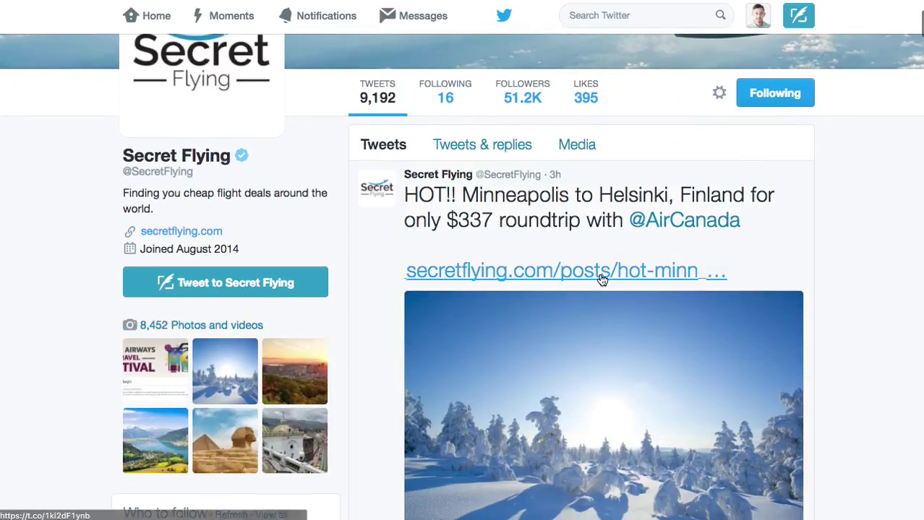
{"action": "scroll", "coordinate": [745, 290], "scroll_direction": "down", "scroll_amount": 8}
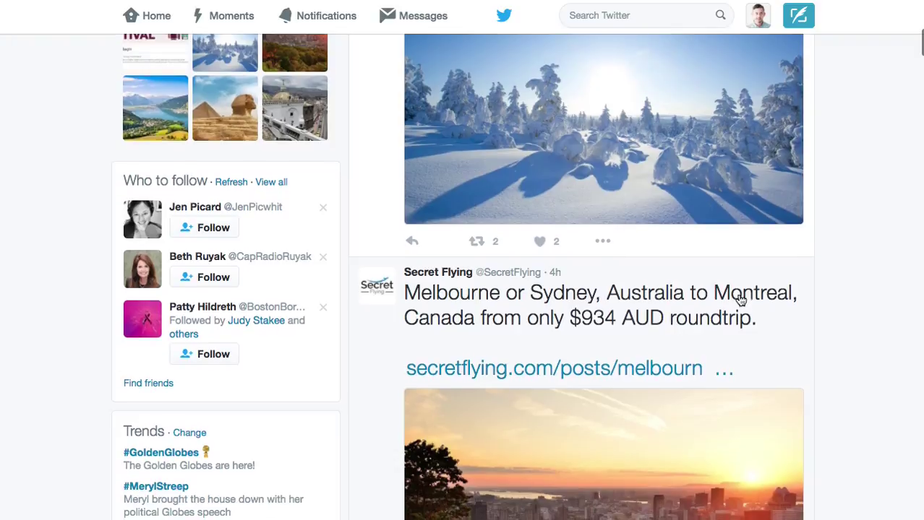
{"action": "scroll", "coordinate": [753, 292], "scroll_direction": "down", "scroll_amount": 8}
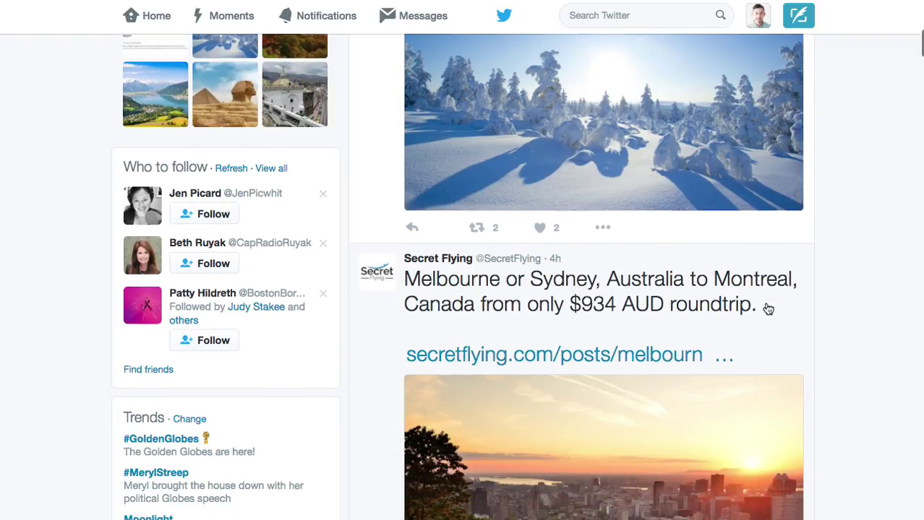
{"action": "scroll", "coordinate": [778, 309], "scroll_direction": "down", "scroll_amount": 4}
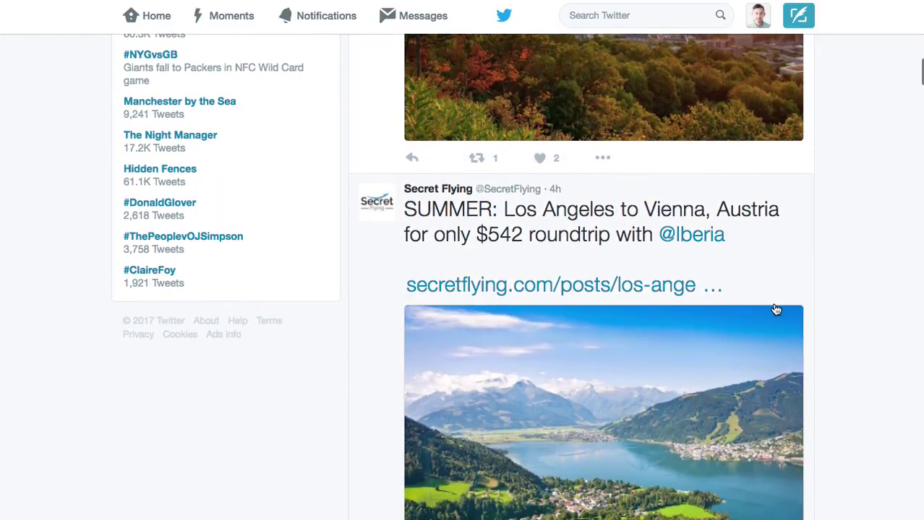
{"action": "scroll", "coordinate": [745, 334], "scroll_direction": "down", "scroll_amount": 15}
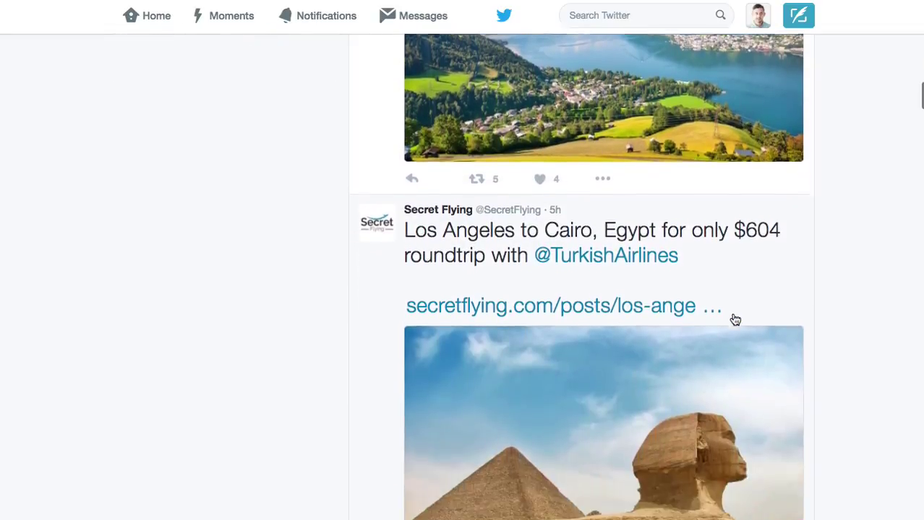
{"action": "scroll", "coordinate": [738, 323], "scroll_direction": "down", "scroll_amount": 12}
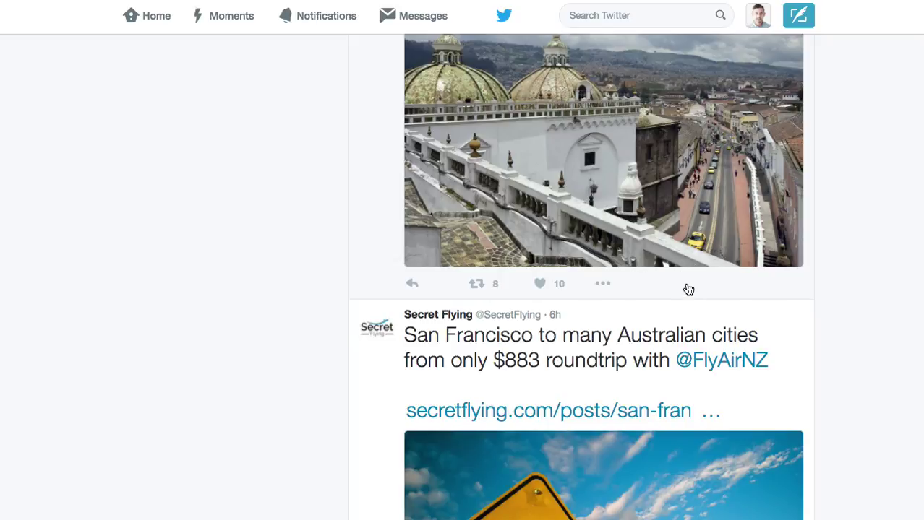
{"action": "scroll", "coordinate": [689, 320], "scroll_direction": "down", "scroll_amount": 4}
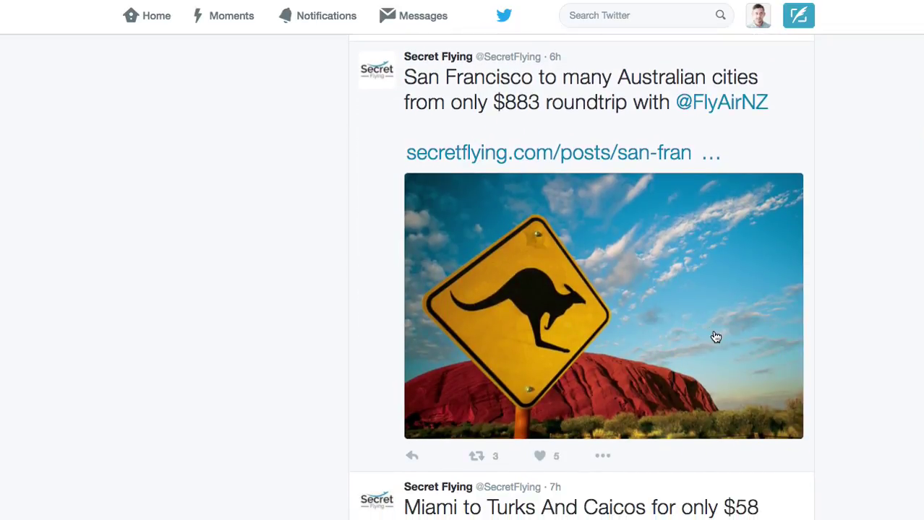
{"action": "scroll", "coordinate": [706, 339], "scroll_direction": "down", "scroll_amount": 3}
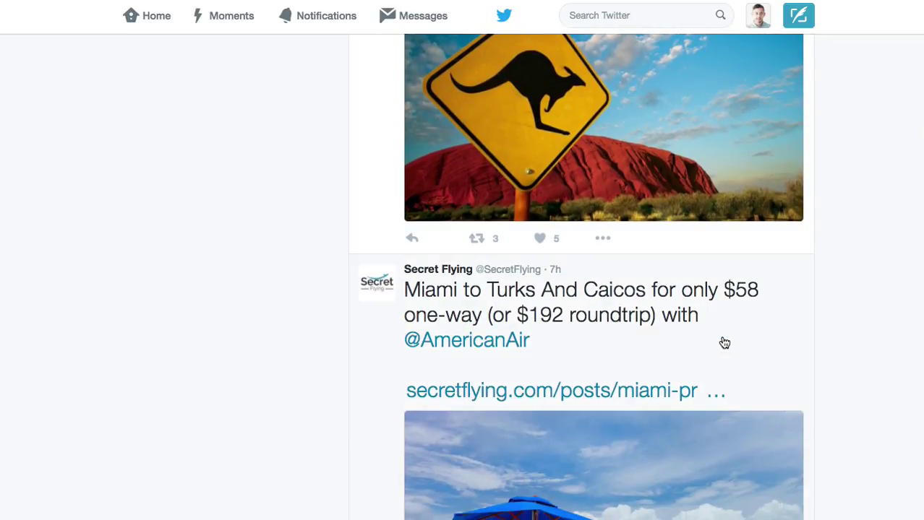
{"action": "scroll", "coordinate": [730, 347], "scroll_direction": "down", "scroll_amount": 4}
{"action": "scroll", "coordinate": [734, 339], "scroll_direction": "up", "scroll_amount": 12}
{"action": "scroll", "coordinate": [734, 337], "scroll_direction": "up", "scroll_amount": 20}
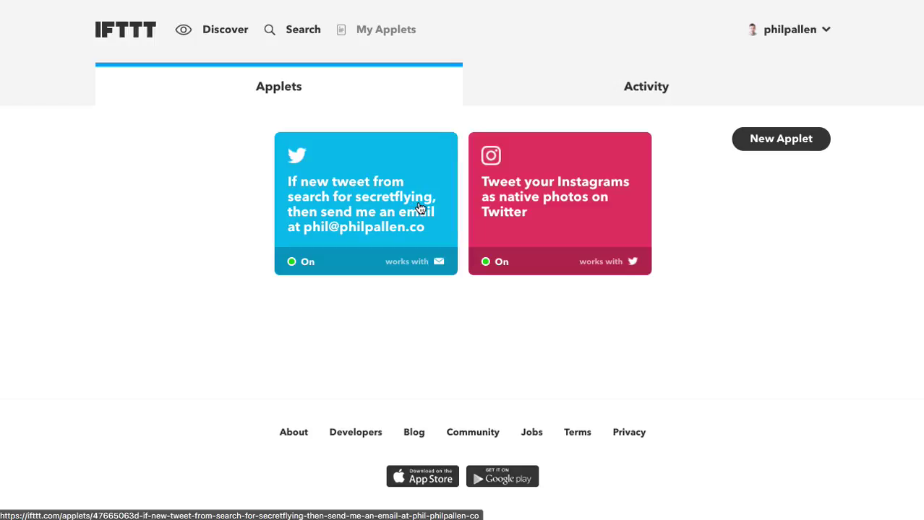
- Delete the secretflying email applet from its settings page and confirm the deletion
{"action": "left_click", "coordinate": [410, 259]}
{"action": "scroll", "coordinate": [425, 254], "scroll_direction": "down", "scroll_amount": 5}
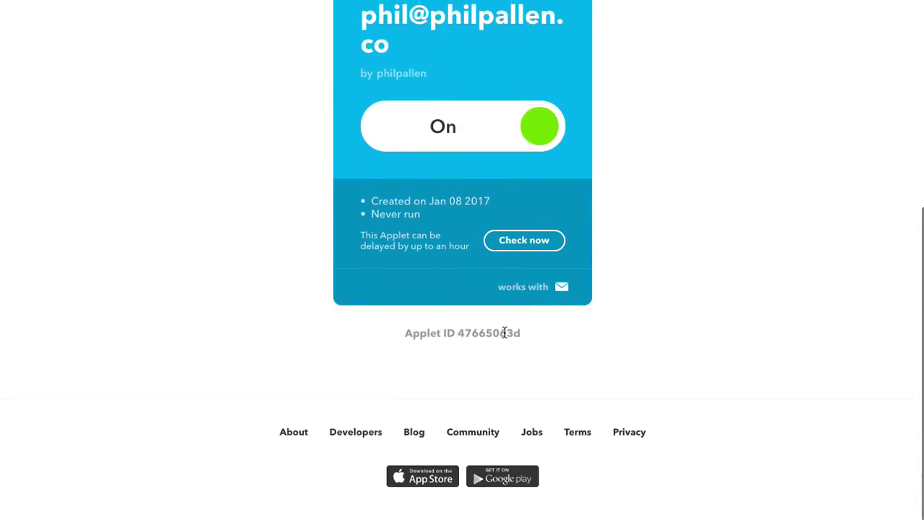
{"action": "scroll", "coordinate": [504, 333], "scroll_direction": "up", "scroll_amount": 5}
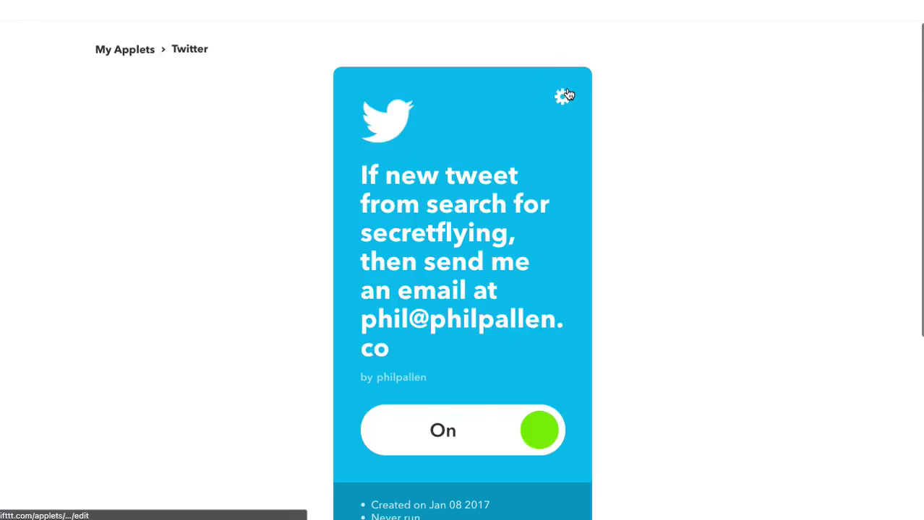
{"action": "left_click", "coordinate": [564, 96]}
{"action": "scroll", "coordinate": [505, 304], "scroll_direction": "down", "scroll_amount": 8}
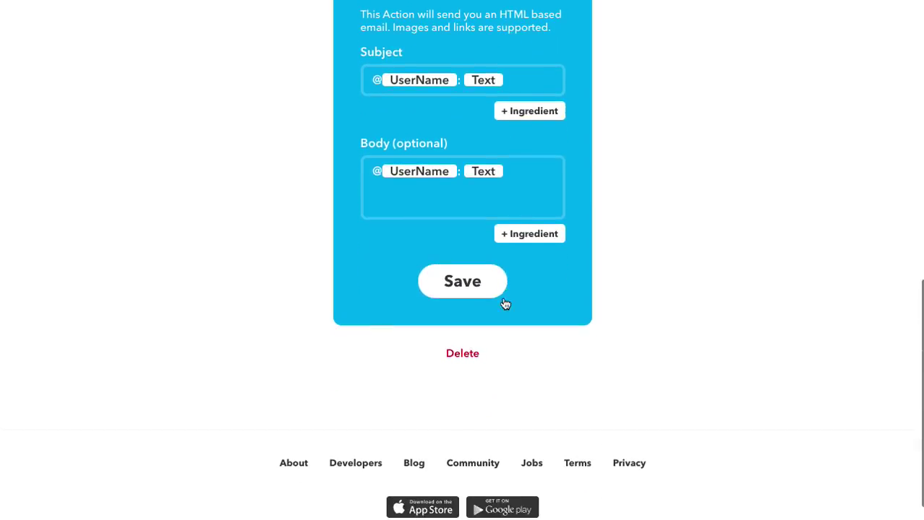
{"action": "left_click", "coordinate": [460, 352]}
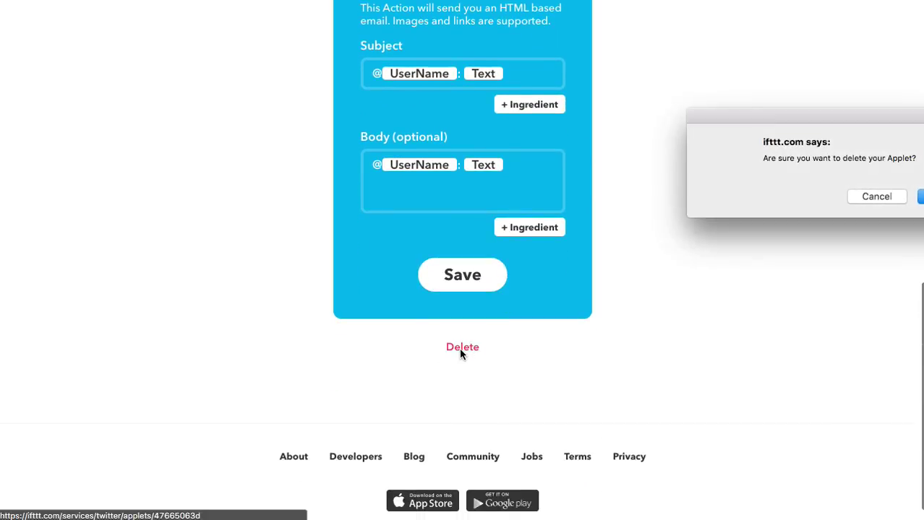
{"action": "left_click", "coordinate": [918, 200]}
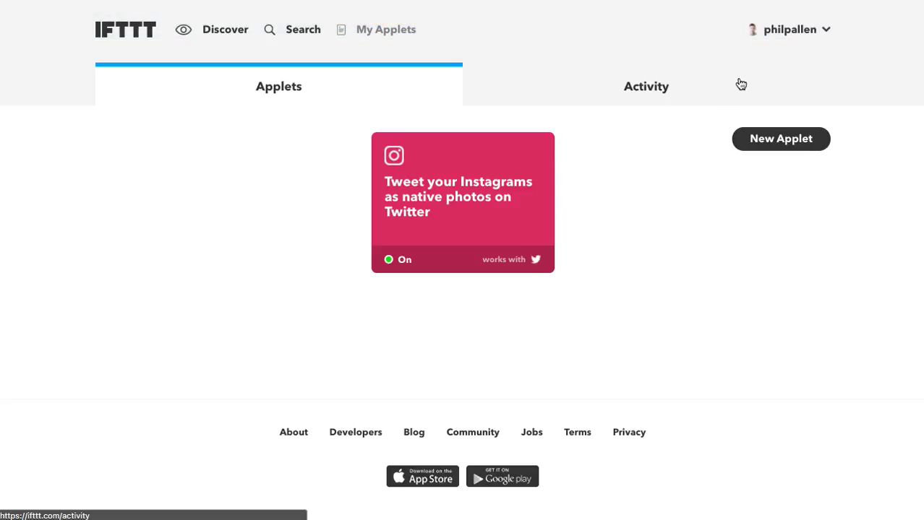
{"action": "left_click", "coordinate": [784, 140]}
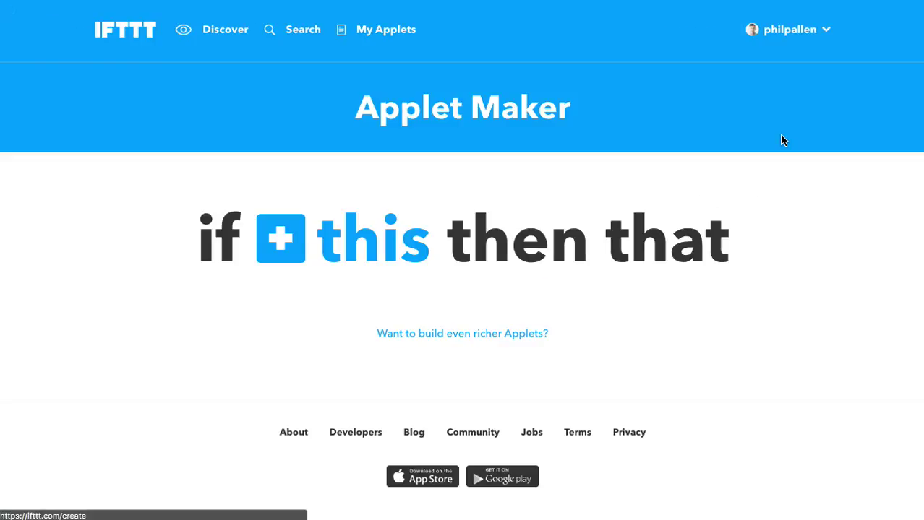
- Create a Twitter 'New tweet from search' trigger with the search query secretflying
{"action": "left_click", "coordinate": [282, 249]}
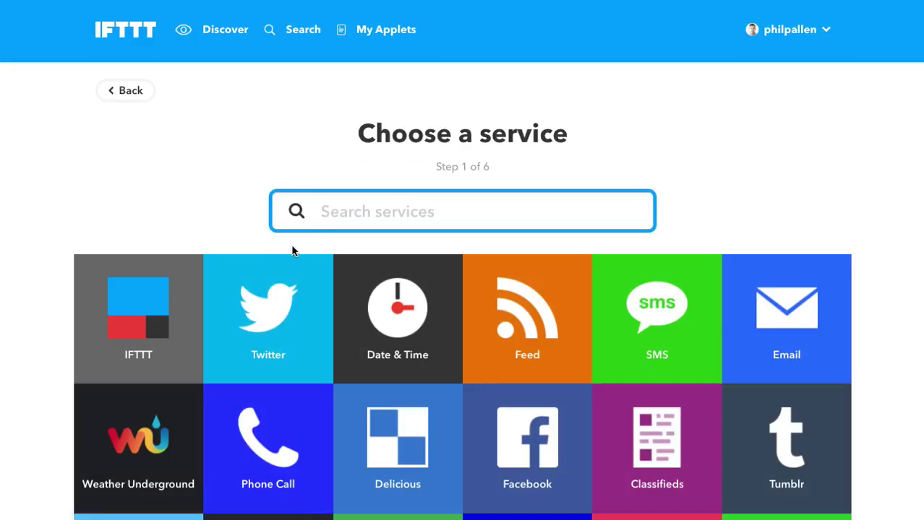
{"action": "left_click", "coordinate": [282, 307]}
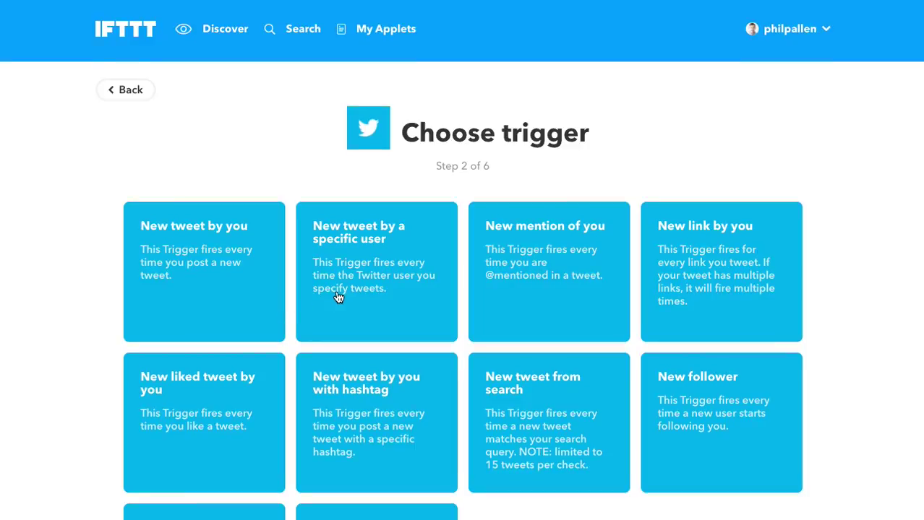
{"action": "scroll", "coordinate": [337, 296], "scroll_direction": "down", "scroll_amount": 2}
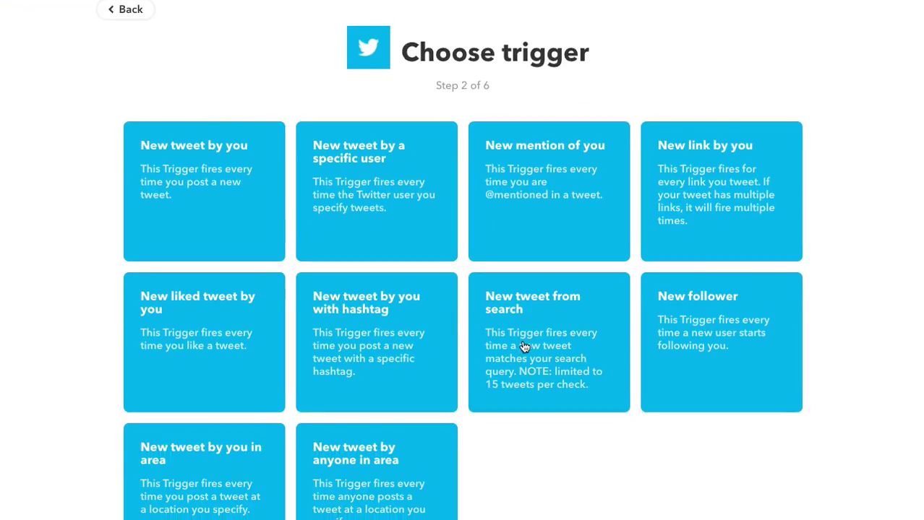
{"action": "left_click", "coordinate": [557, 312]}
{"action": "left_click", "coordinate": [470, 278]}
{"action": "type", "text": "secret"}
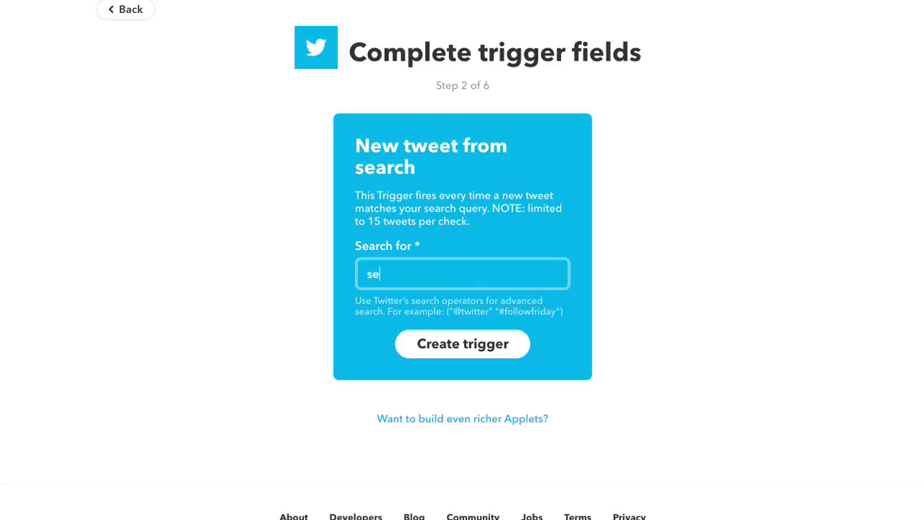
{"action": "type", "text": "flying"}
{"action": "left_click", "coordinate": [457, 354]}
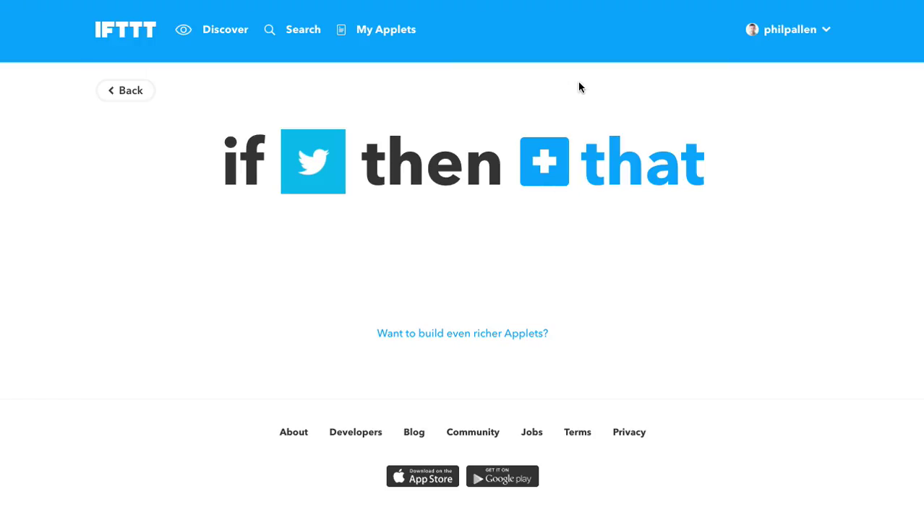
- Choose Email's 'Send me an email' as the applet's action
{"action": "left_click", "coordinate": [540, 159]}
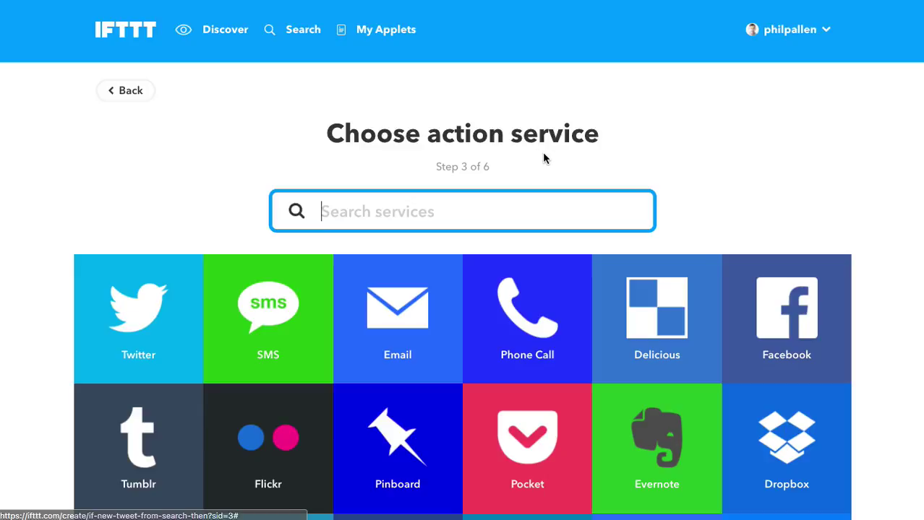
{"action": "left_click", "coordinate": [403, 305]}
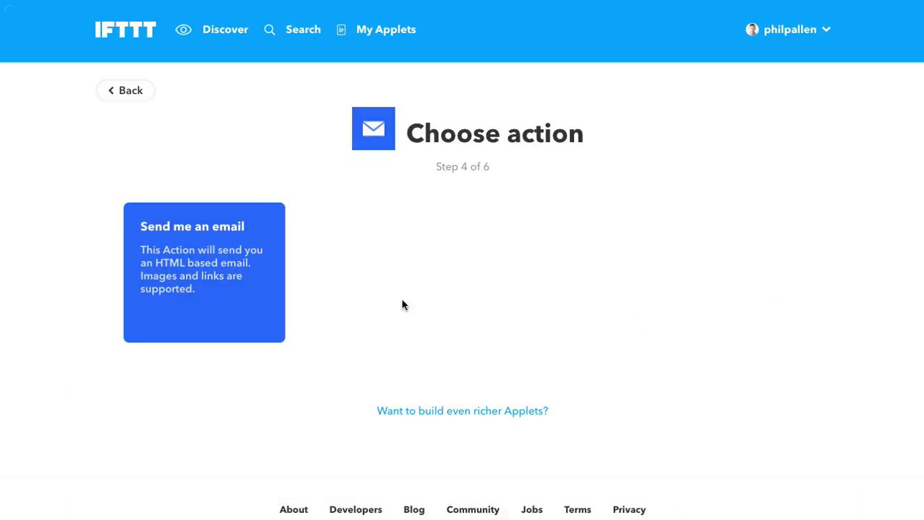
{"action": "left_click", "coordinate": [205, 285]}
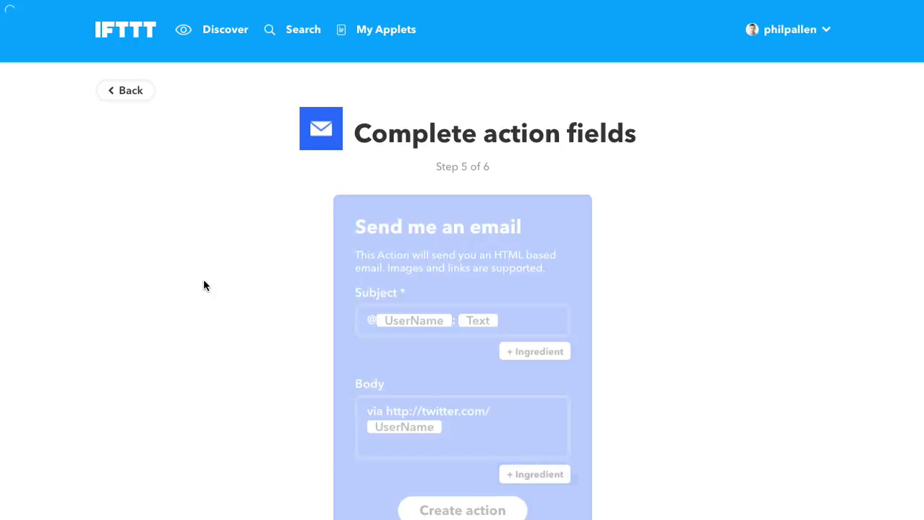
{"action": "scroll", "coordinate": [224, 285], "scroll_direction": "down", "scroll_amount": 2}
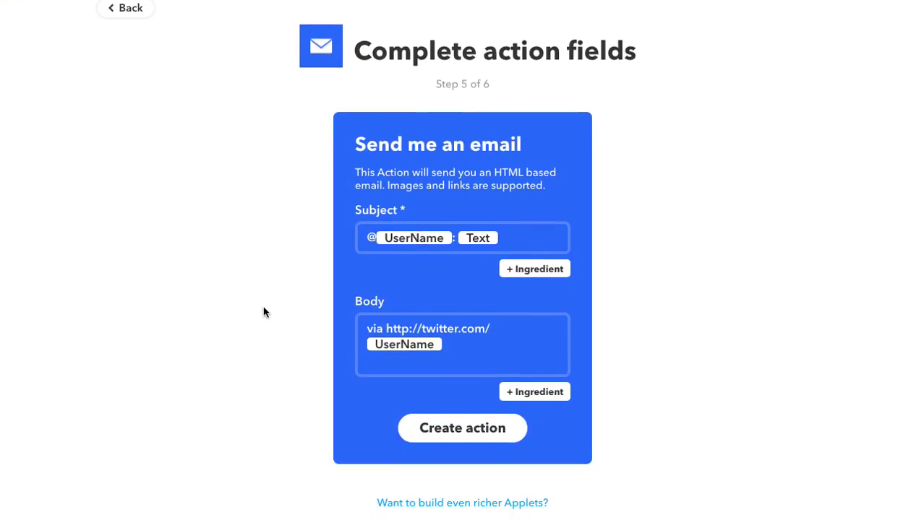
- Replace the body's twitter.com link with ':{{Text}}' after {{UserName}}, then create the action
{"action": "left_click", "coordinate": [454, 338]}
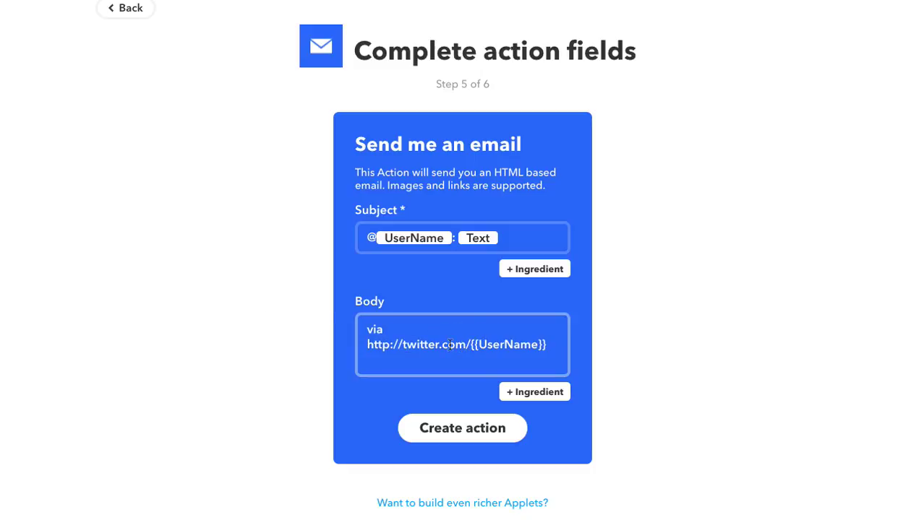
{"action": "left_click", "coordinate": [608, 348]}
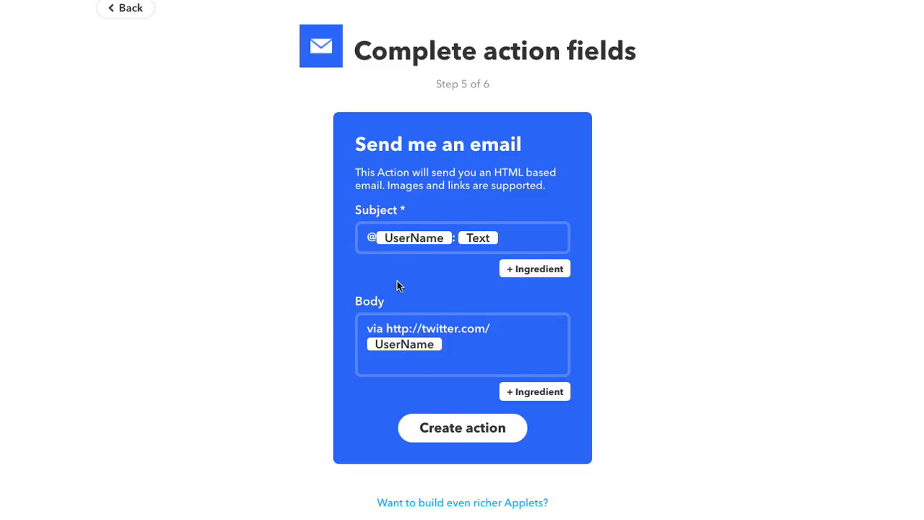
{"action": "scroll", "coordinate": [401, 274], "scroll_direction": "up", "scroll_amount": 1}
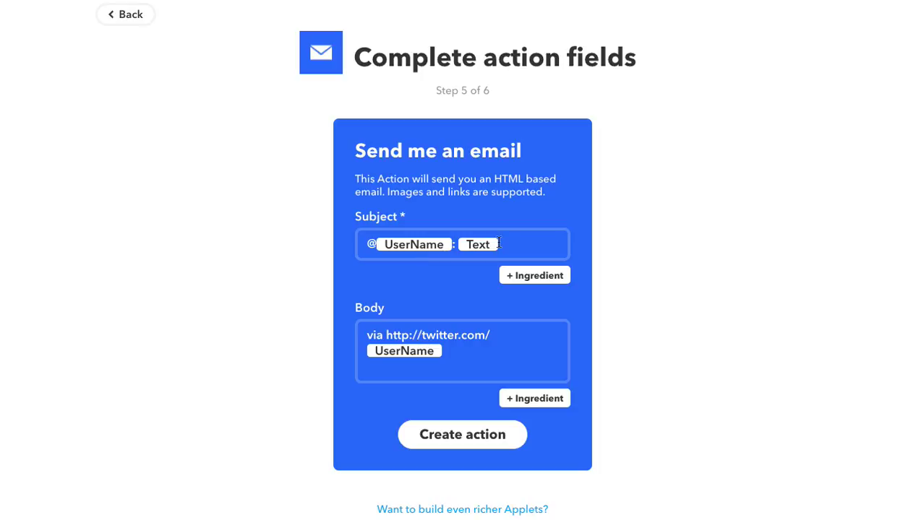
{"action": "left_click", "coordinate": [473, 350]}
{"action": "left_click_drag", "start_coordinate": [467, 352], "coordinate": [354, 337]}
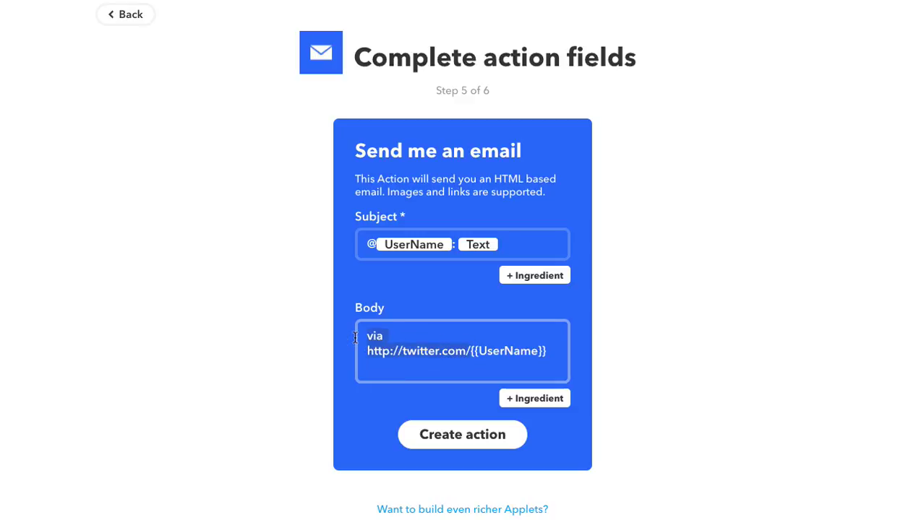
{"action": "key", "text": "BackSpace"}
{"action": "left_click", "coordinate": [473, 338]}
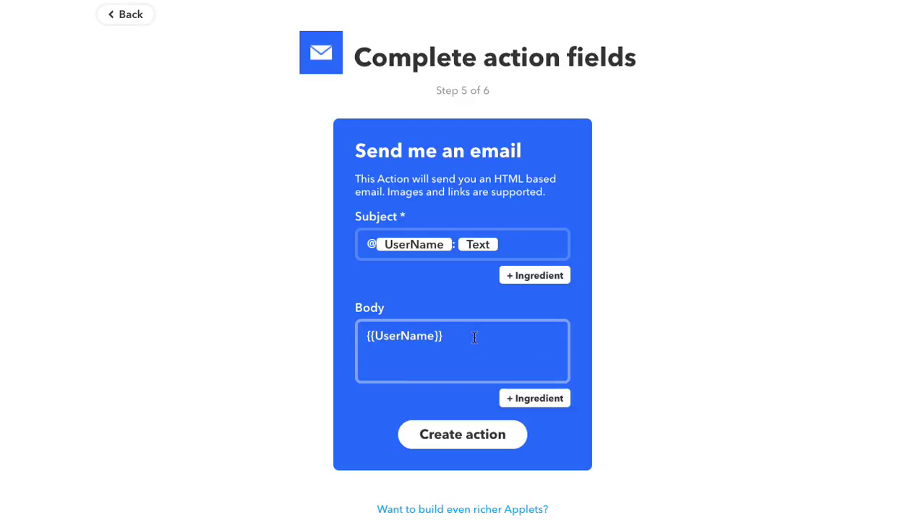
{"action": "type", "text": ":{{Text}}"}
{"action": "left_click", "coordinate": [462, 344]}
{"action": "left_click", "coordinate": [646, 362]}
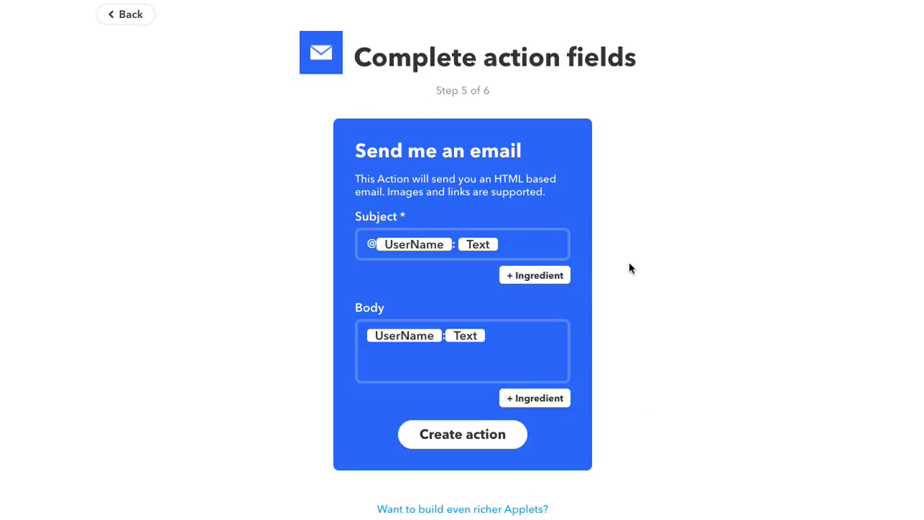
{"action": "left_click", "coordinate": [484, 446]}
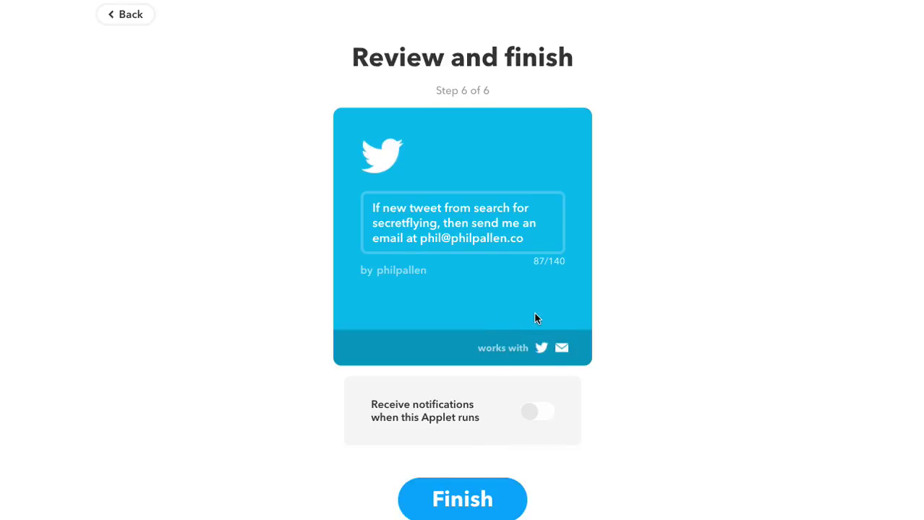
- Finish creating the secretflying applet and bring up its settings
{"action": "scroll", "coordinate": [506, 376], "scroll_direction": "down", "scroll_amount": 2}
{"action": "left_click", "coordinate": [470, 419]}
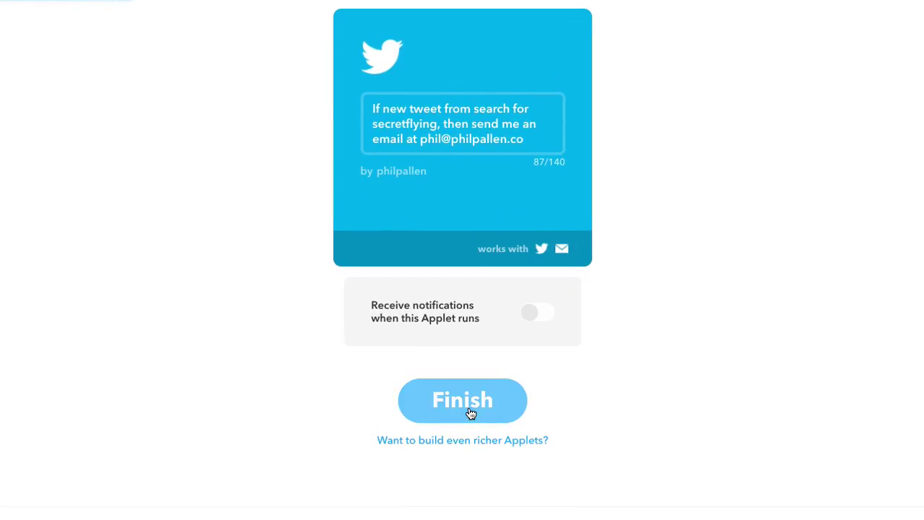
{"action": "left_click", "coordinate": [563, 141]}
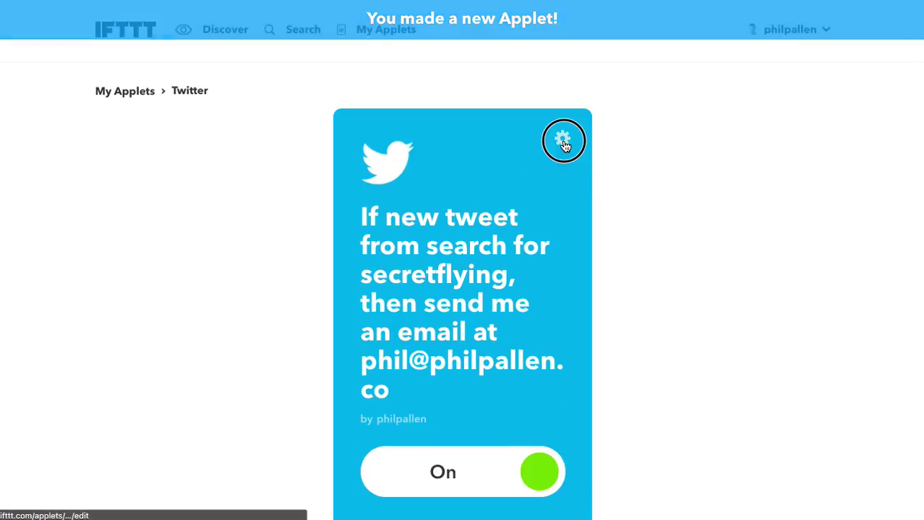
{"action": "scroll", "coordinate": [517, 383], "scroll_direction": "down", "scroll_amount": 5}
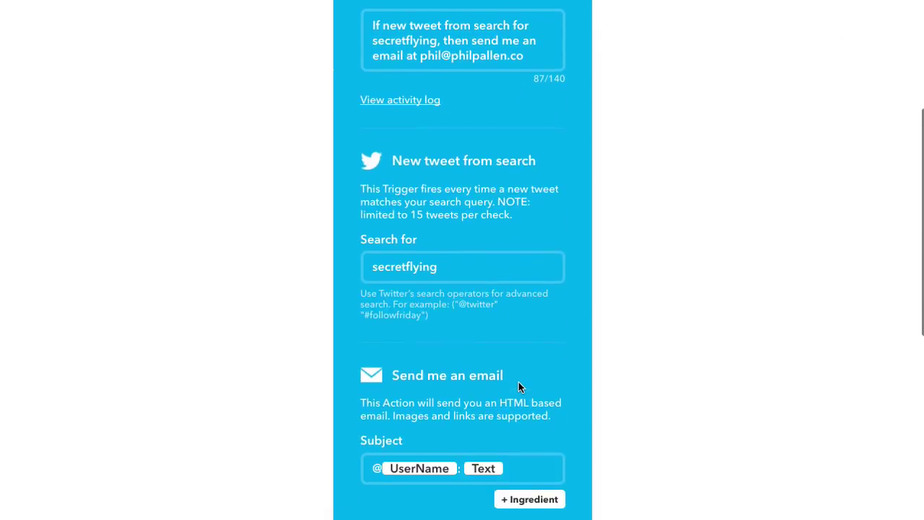
- Prefix the search query with 'Los Angeles from:' before secretflying
{"action": "scroll", "coordinate": [564, 341], "scroll_direction": "down", "scroll_amount": 1}
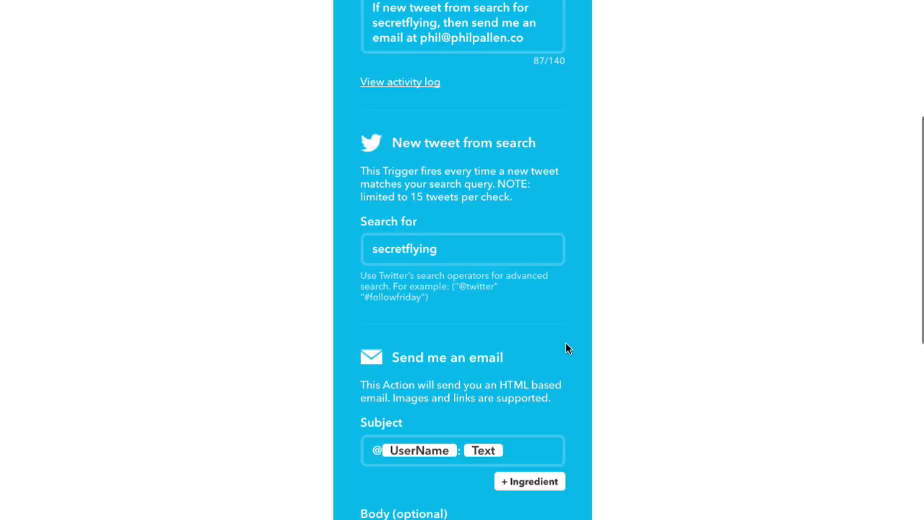
{"action": "scroll", "coordinate": [565, 342], "scroll_direction": "up", "scroll_amount": 2}
{"action": "left_click", "coordinate": [486, 287]}
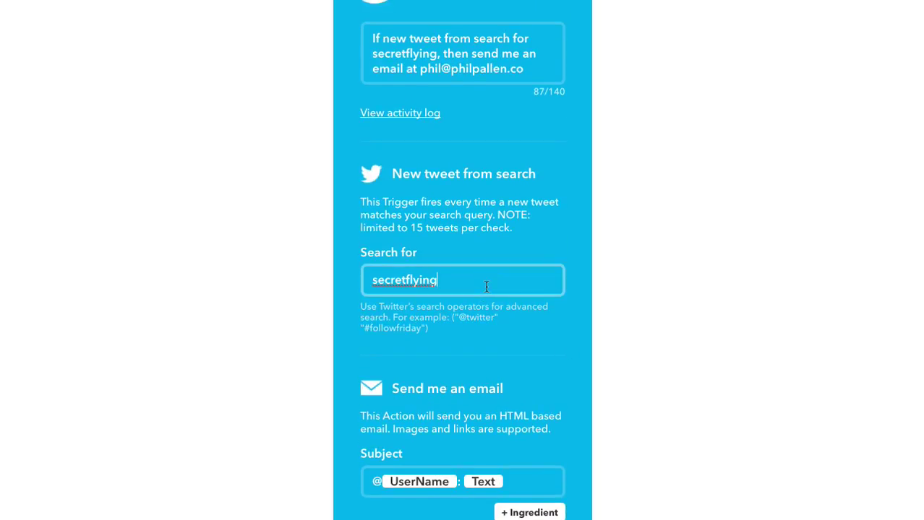
{"action": "left_click", "coordinate": [371, 282]}
{"action": "type", "text": "Los Ag"}
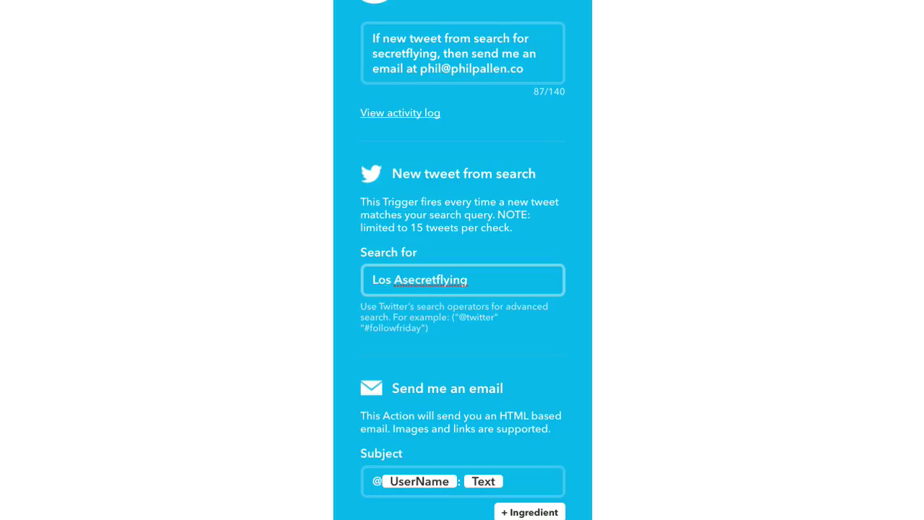
{"action": "key", "text": "BackSpace"}
{"action": "type", "text": "ngeles f"}
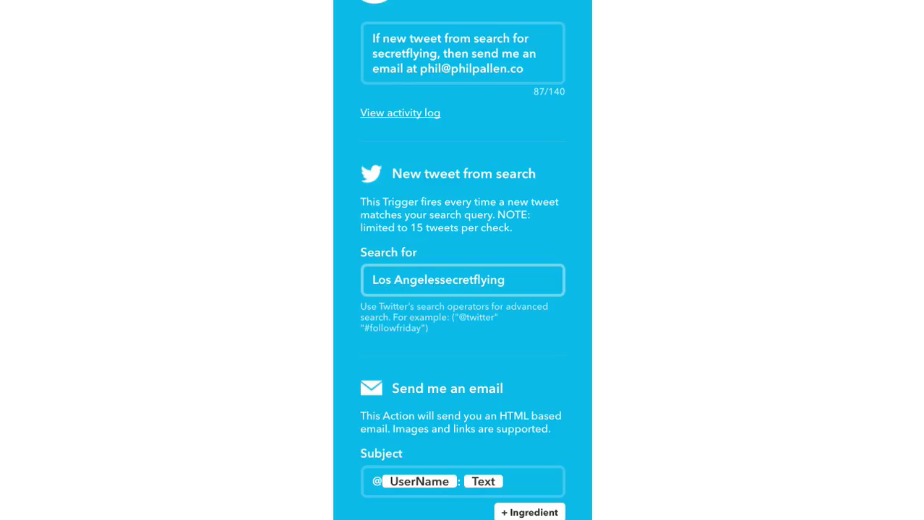
{"action": "type", "text": "rom:"}
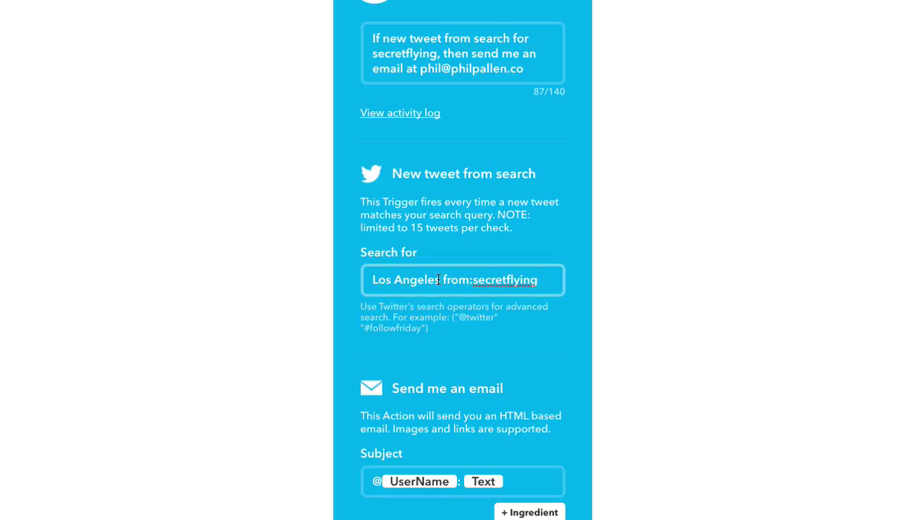
- Change the city to Toronto, making the query 'Toronto from:secretflying', and save
{"action": "left_click_drag", "start_coordinate": [439, 280], "coordinate": [367, 283]}
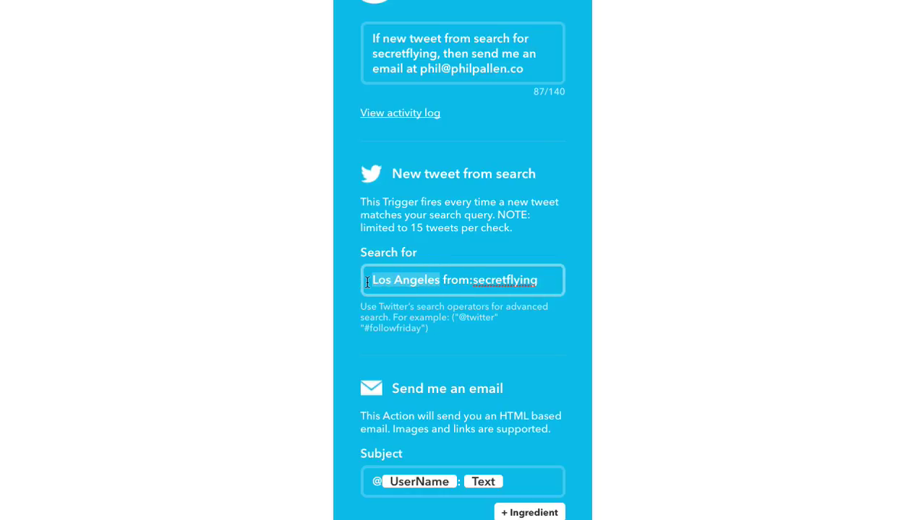
{"action": "type", "text": "Denver"}
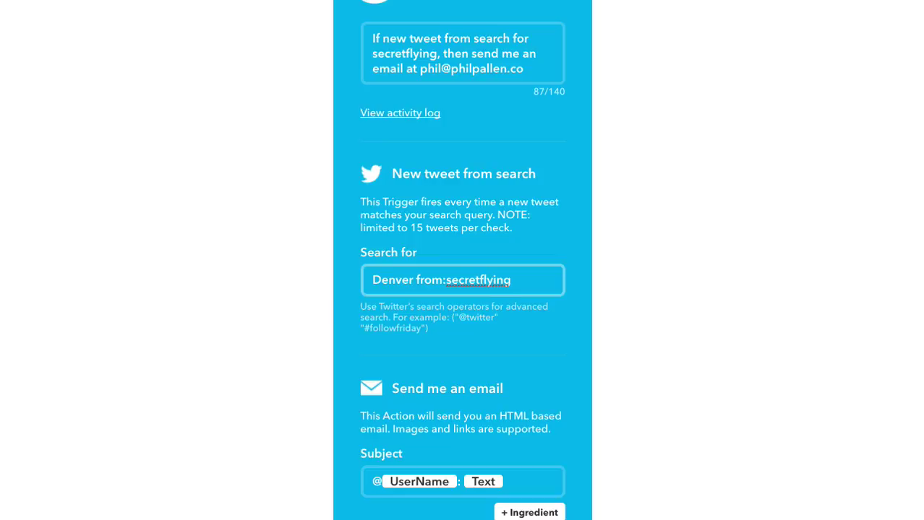
{"action": "left_click_drag", "start_coordinate": [372, 280], "coordinate": [413, 280]}
{"action": "type", "text": "Toronto"}
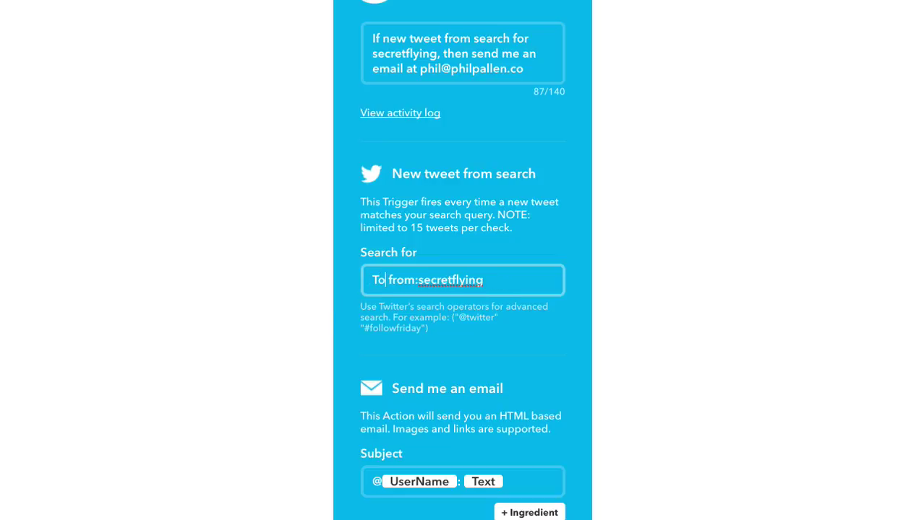
{"action": "left_click", "coordinate": [825, 287]}
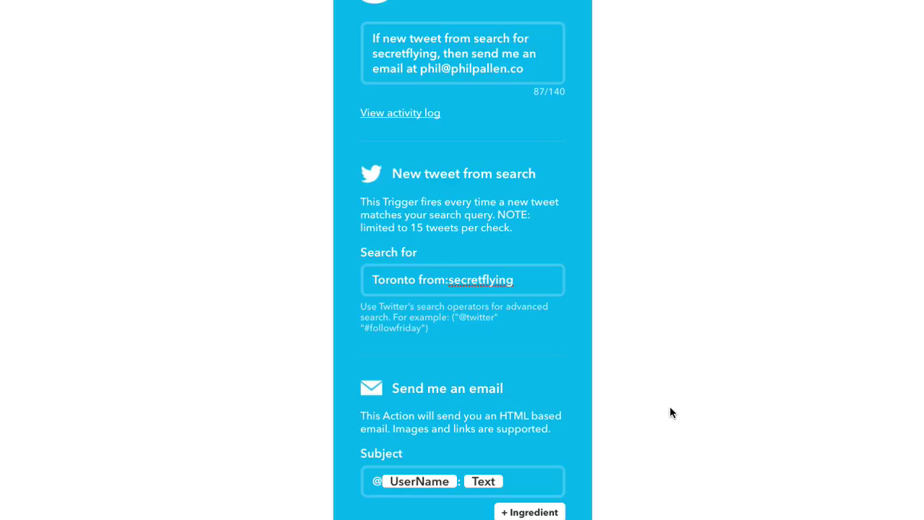
{"action": "scroll", "coordinate": [672, 409], "scroll_direction": "down", "scroll_amount": 3}
{"action": "scroll", "coordinate": [590, 475], "scroll_direction": "down", "scroll_amount": 2}
{"action": "left_click", "coordinate": [484, 302]}
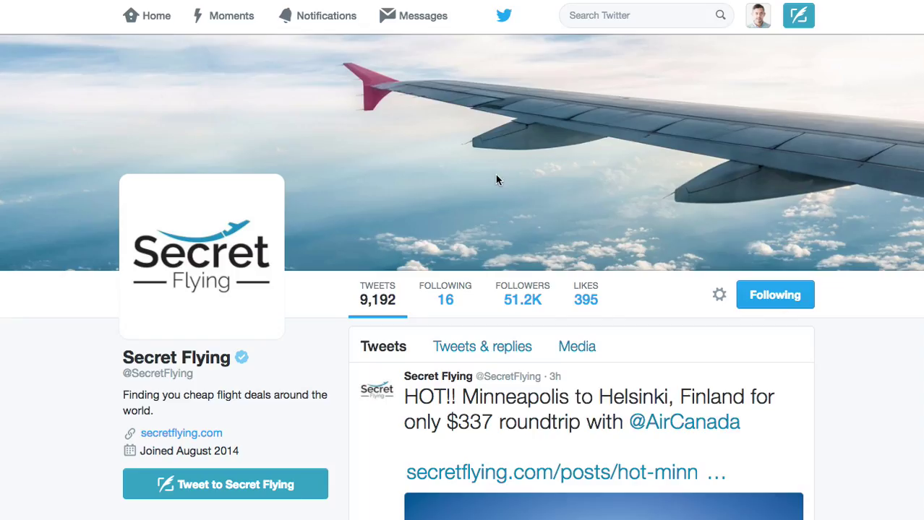
- Scroll down the Secret Flying timeline through its cheap flight deal tweets
{"action": "scroll", "coordinate": [496, 177], "scroll_direction": "down", "scroll_amount": 5}
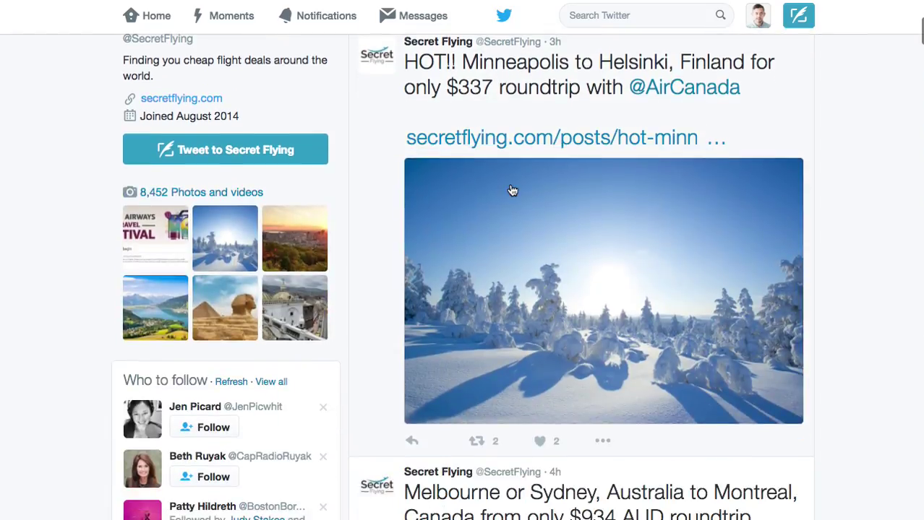
{"action": "scroll", "coordinate": [535, 192], "scroll_direction": "down", "scroll_amount": 6}
{"action": "scroll", "coordinate": [579, 238], "scroll_direction": "up", "scroll_amount": 3}
{"action": "scroll", "coordinate": [598, 272], "scroll_direction": "down", "scroll_amount": 1}
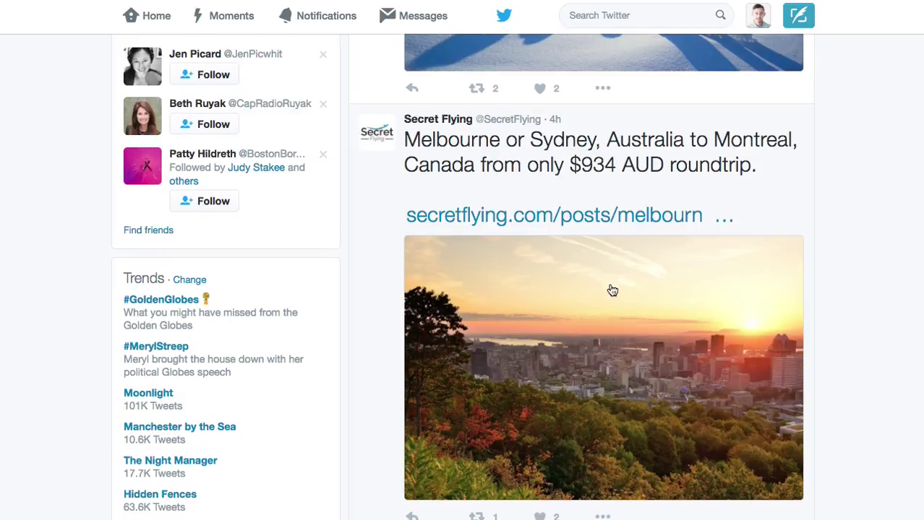
{"action": "scroll", "coordinate": [597, 282], "scroll_direction": "down", "scroll_amount": 10}
{"action": "scroll", "coordinate": [619, 303], "scroll_direction": "down", "scroll_amount": 9}
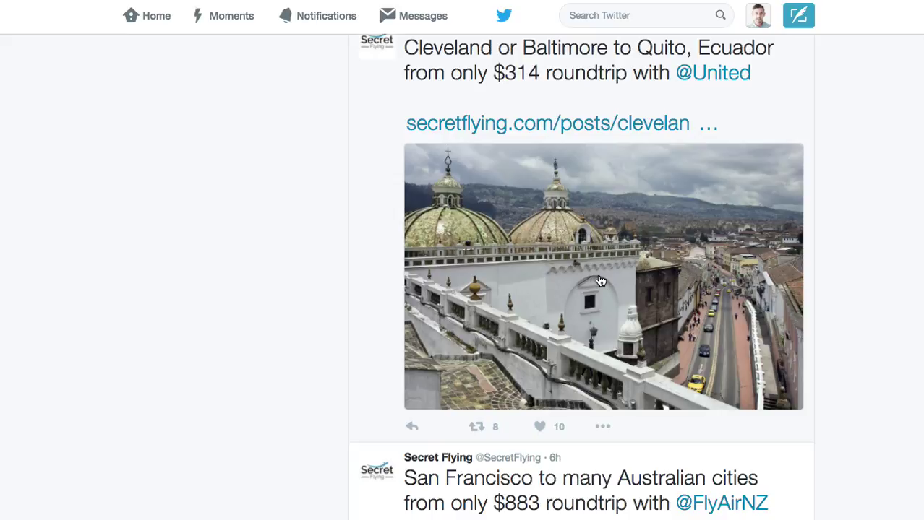
{"action": "scroll", "coordinate": [618, 282], "scroll_direction": "down", "scroll_amount": 10}
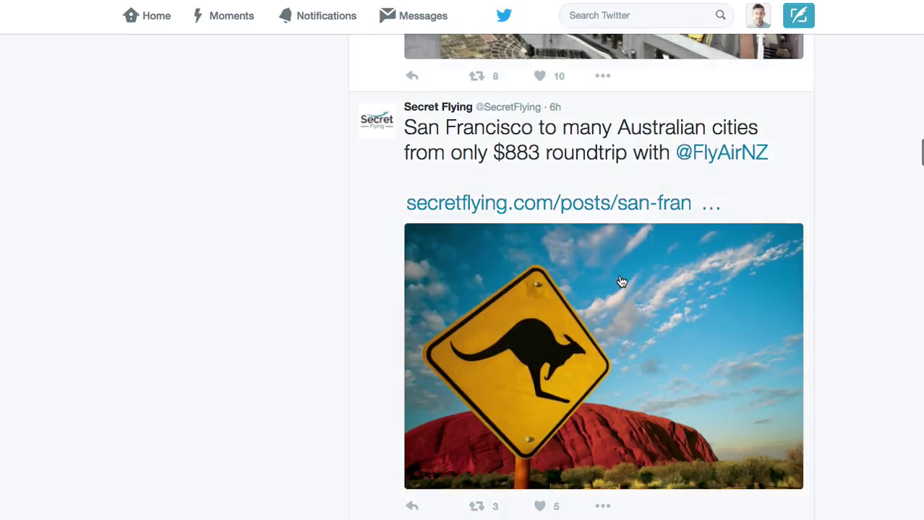